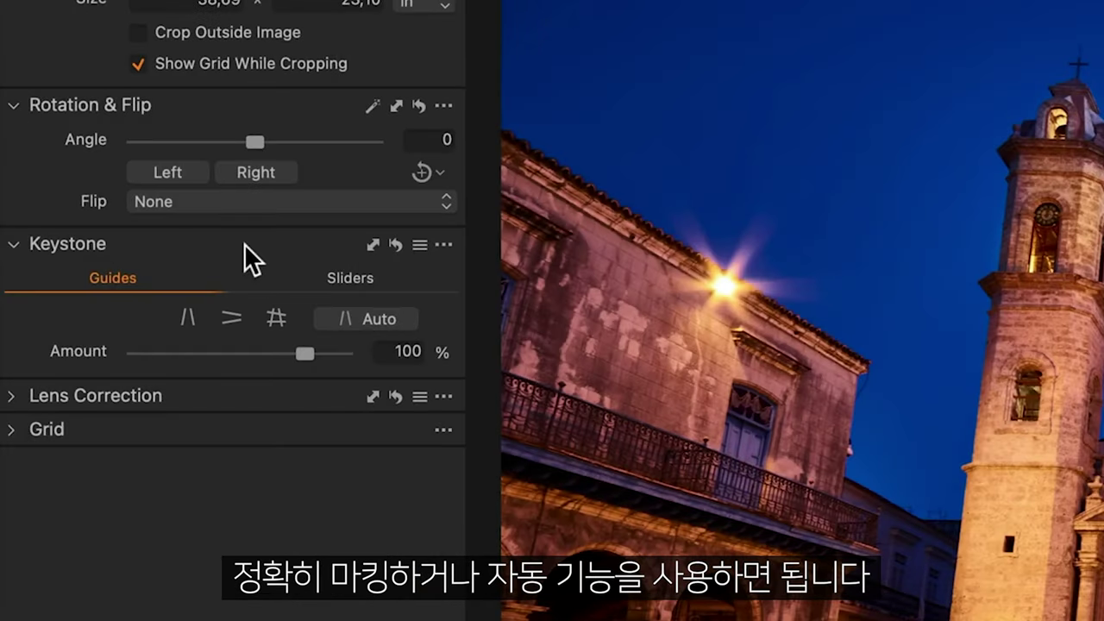
Step: Auto-straighten the cathedral photo with Keystone Auto and lower the correction Amount slightly
left_click(359, 279)
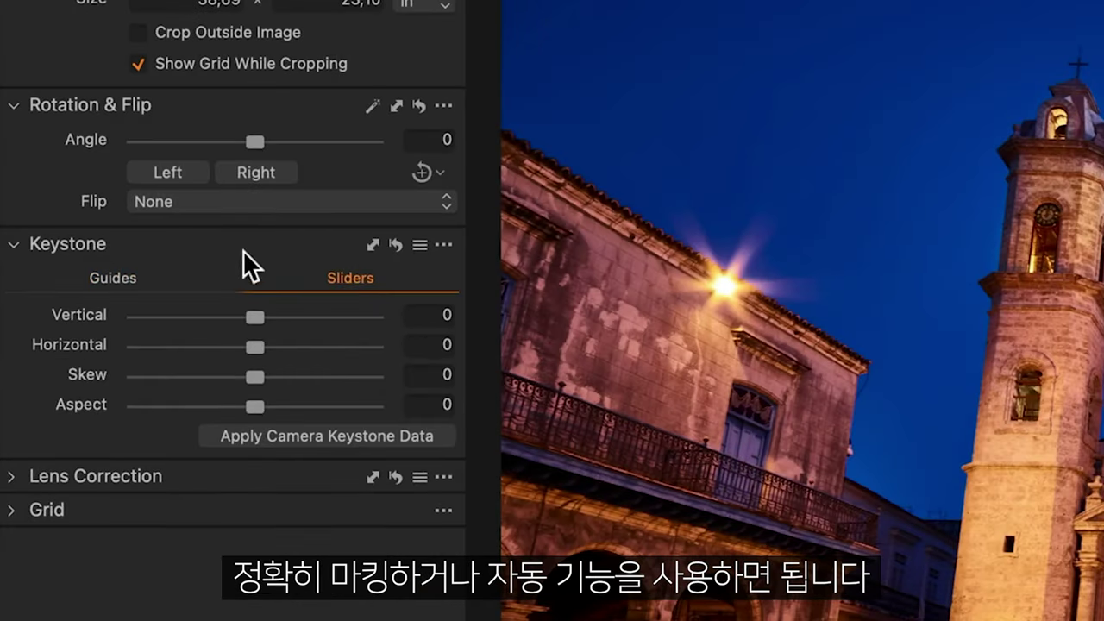
left_click(126, 274)
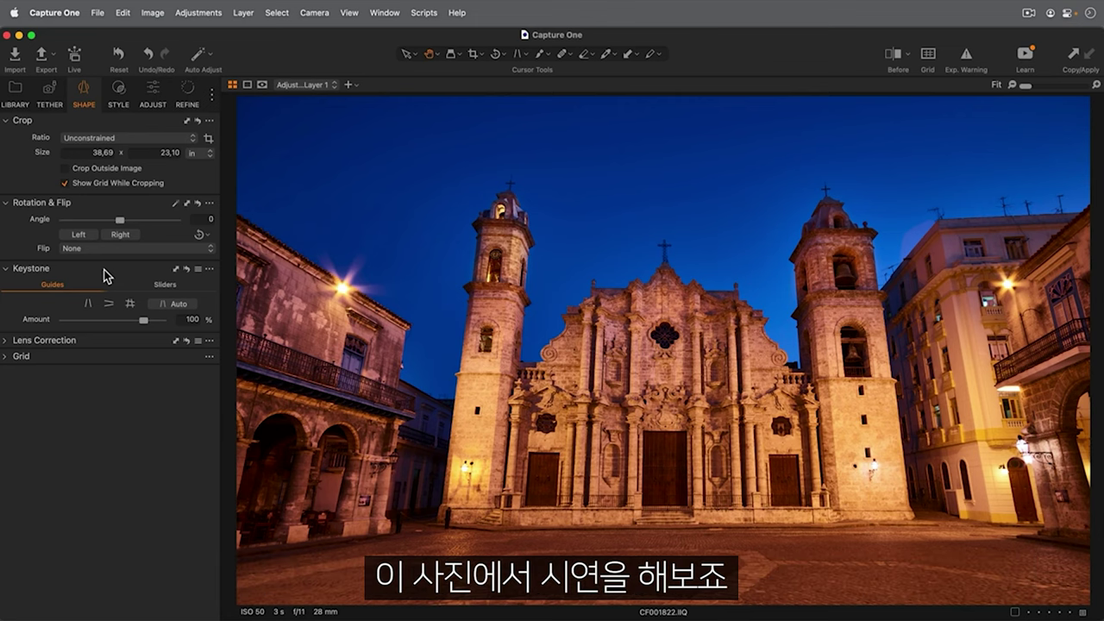
left_click(175, 306)
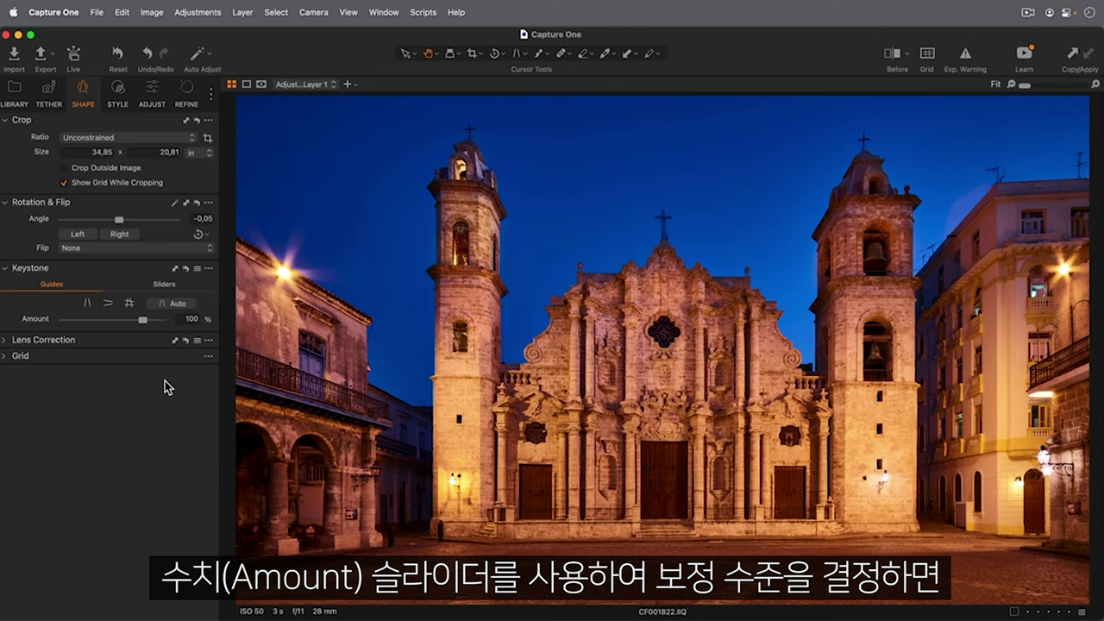
left_click_drag(146, 320, 133, 317)
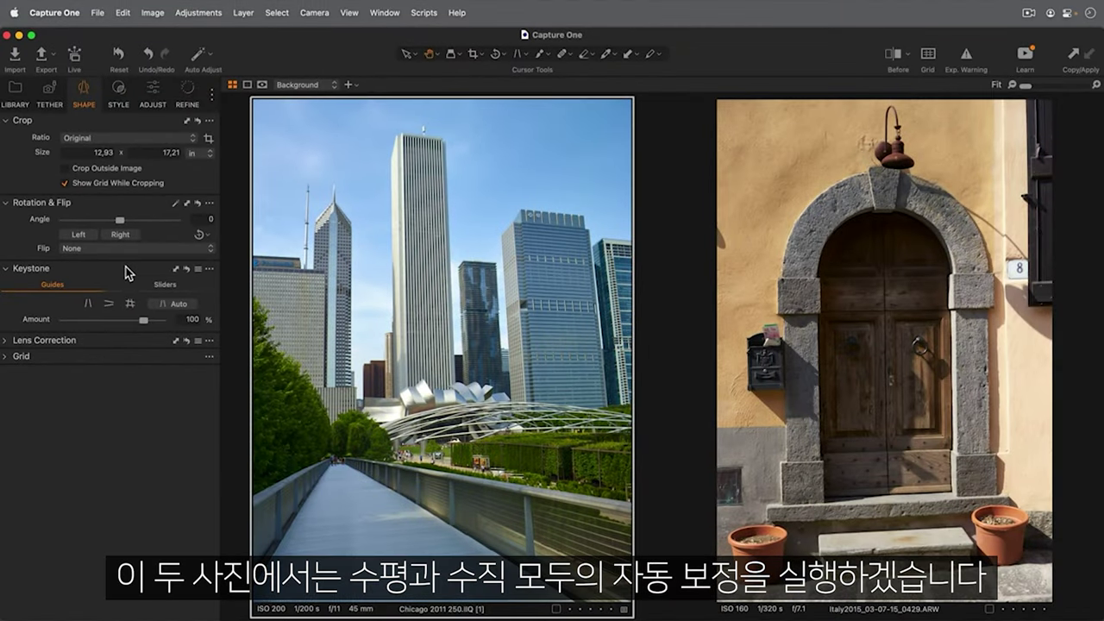
Step: Show the rectangle keystone guides on the Chicago and doorway photos and auto-correct both
left_click(129, 303)
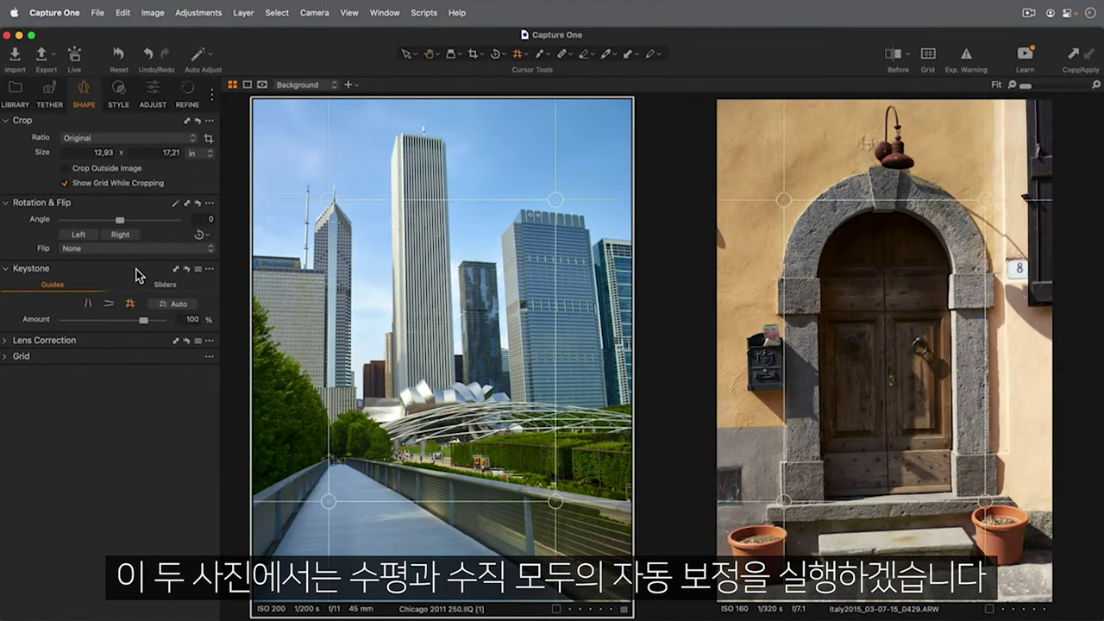
left_click(170, 304)
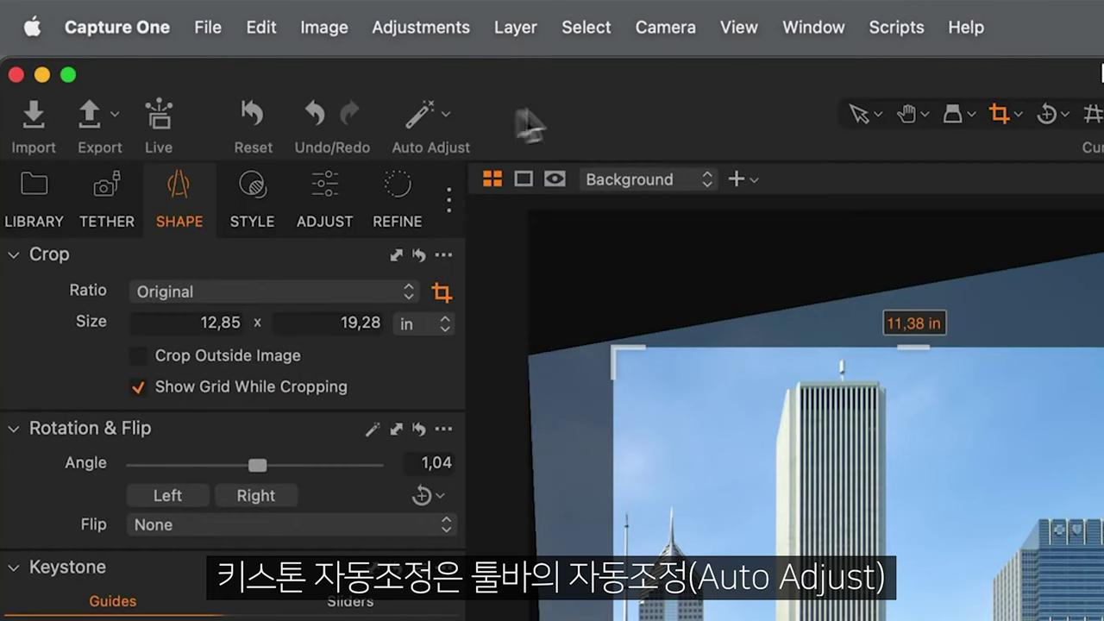
Step: Open the Auto Adjust options menu to reveal Keystone (Vertical)
left_click(445, 113)
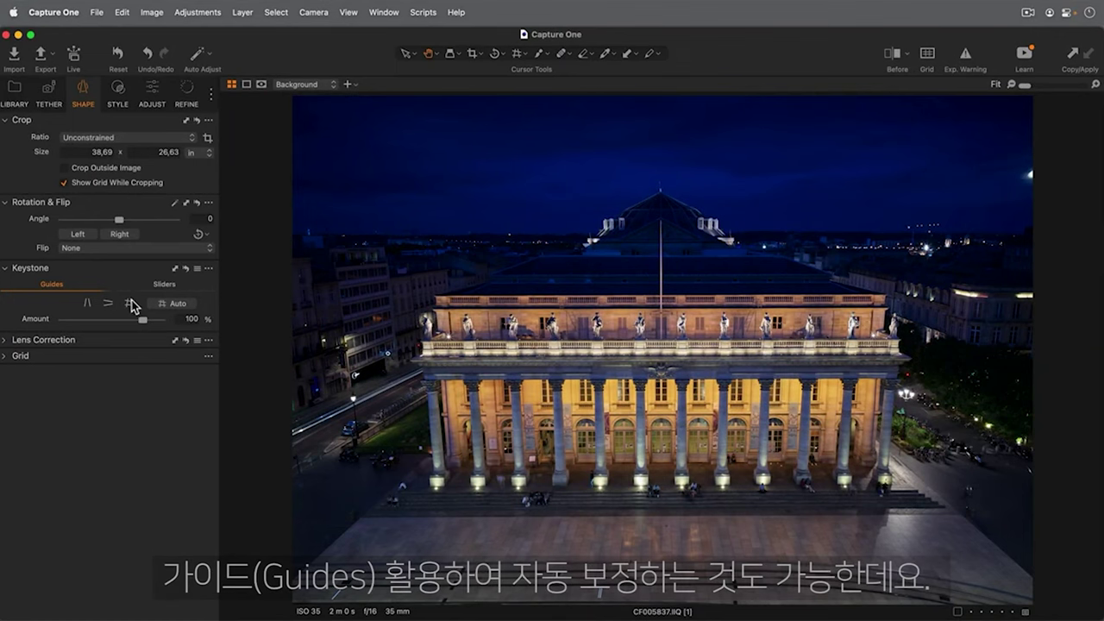
Step: Overlay the four-line keystone guide on the night theatre photo and zoom in on the roof
left_click(128, 302)
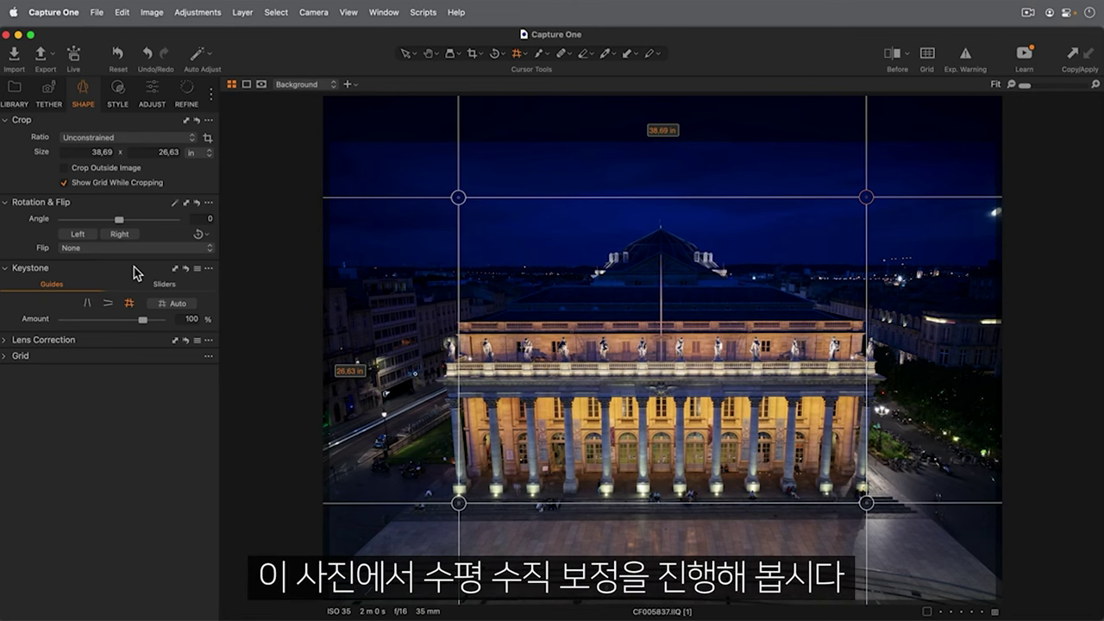
scroll(510, 300, "up", 2)
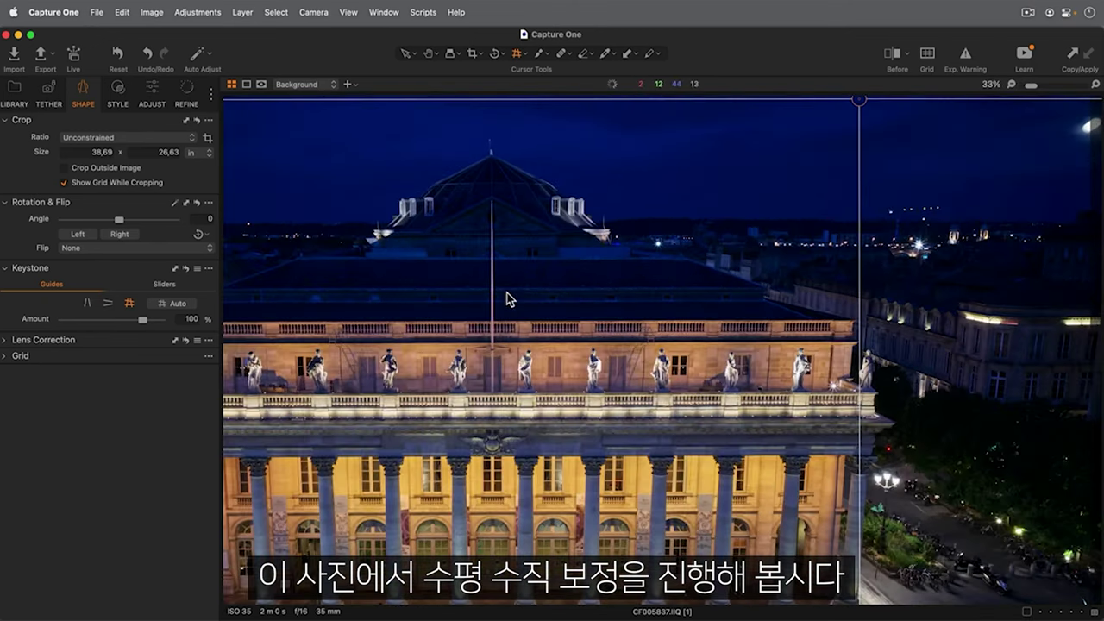
scroll(289, 198, "up", 3)
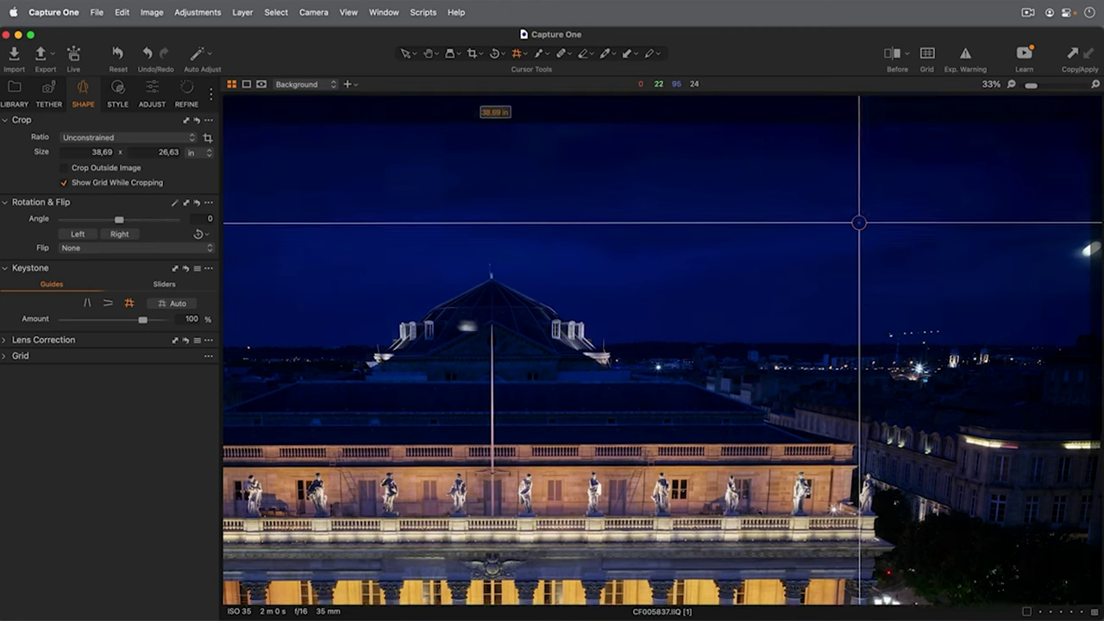
scroll(664, 280, "left", 5)
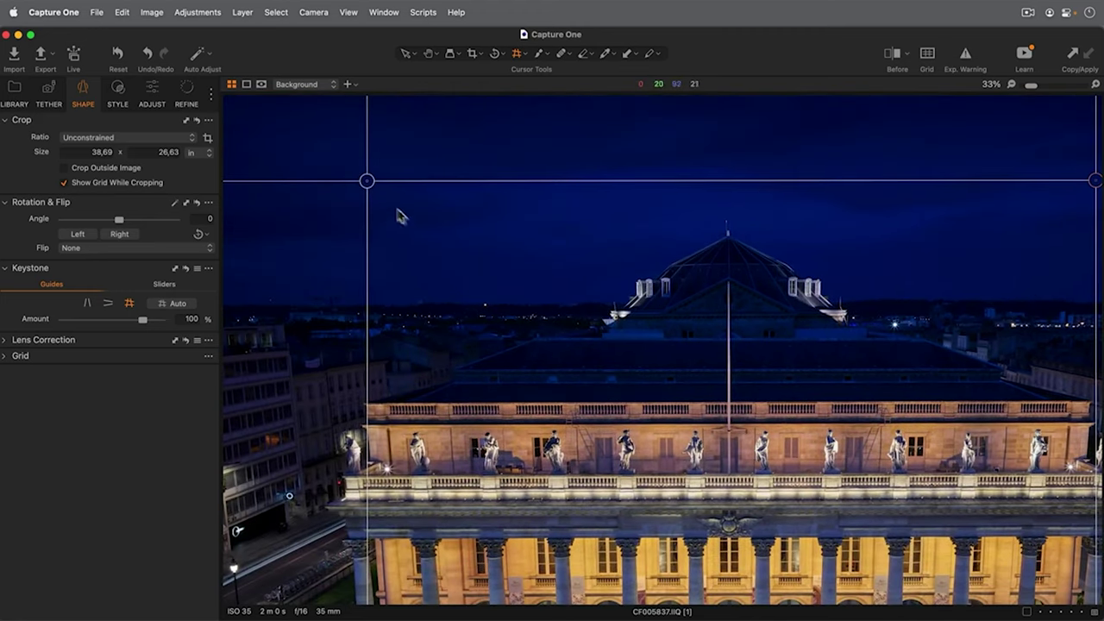
Step: Align the top guide points to the roofline and the lower points to the column bases
left_click_drag(366, 181, 337, 402)
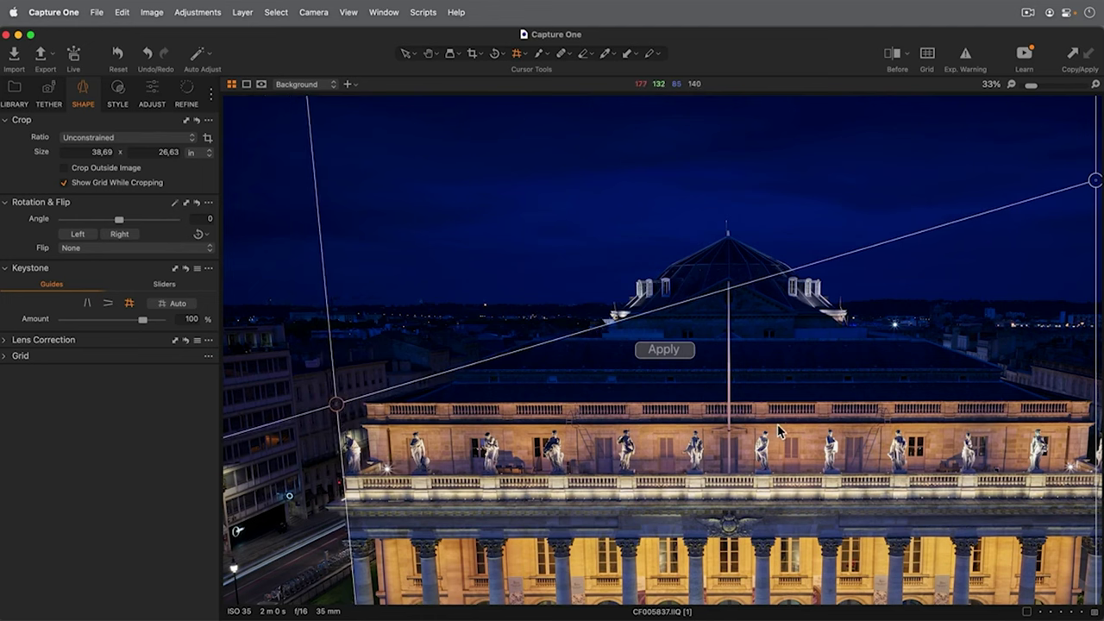
scroll(988, 310, "right", 2)
scroll(949, 285, "right", 10)
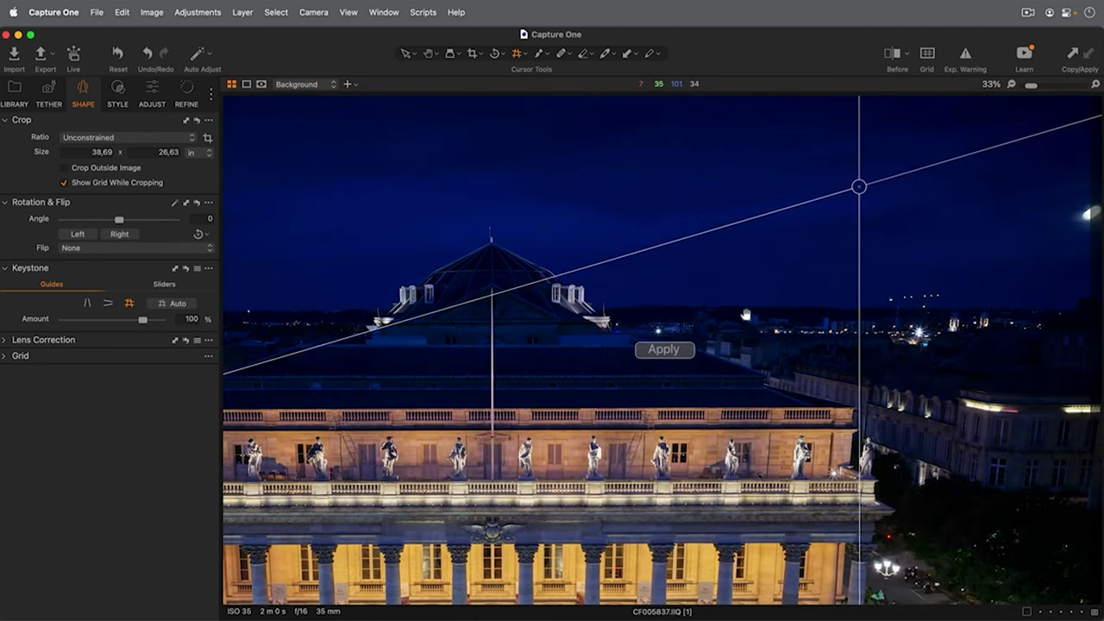
left_click_drag(859, 187, 876, 408)
scroll(898, 549, "down", 15)
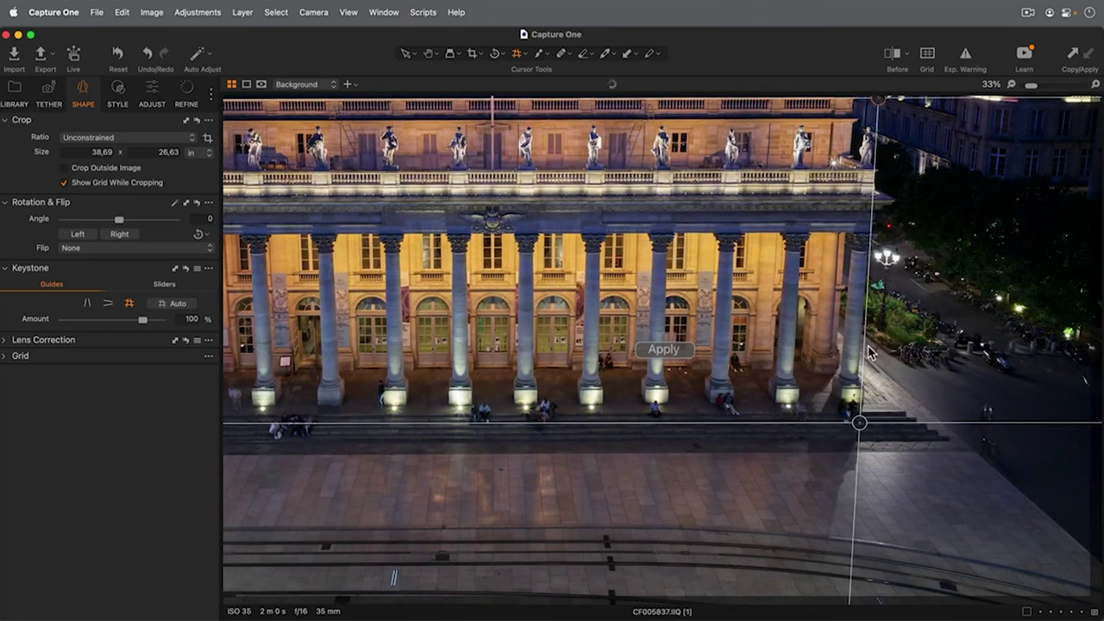
left_click_drag(860, 420, 852, 393)
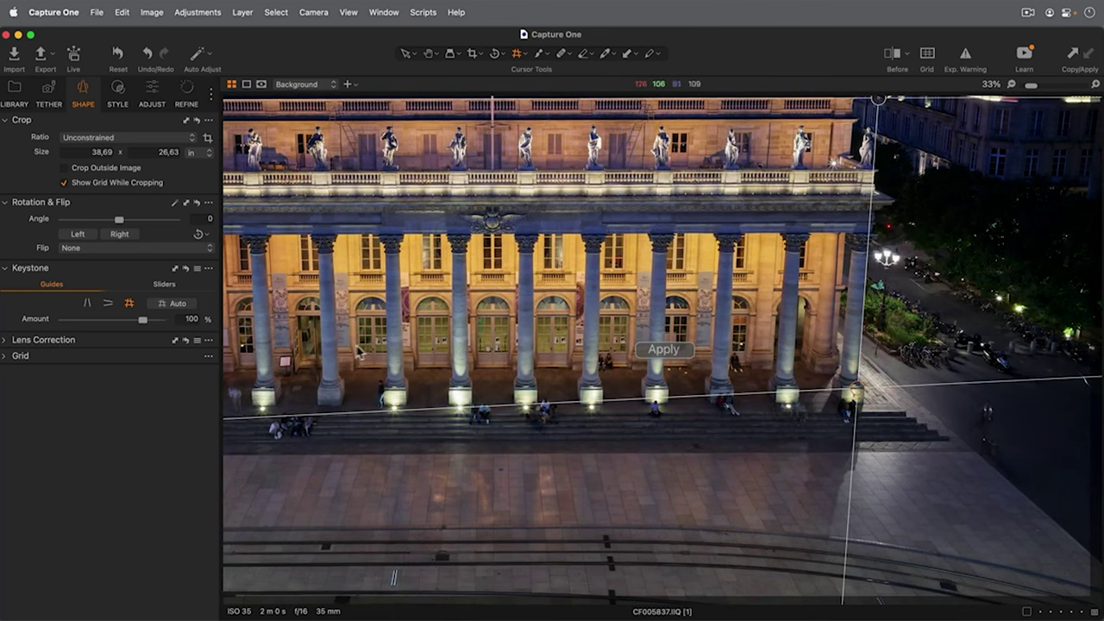
scroll(298, 348, "left", 5)
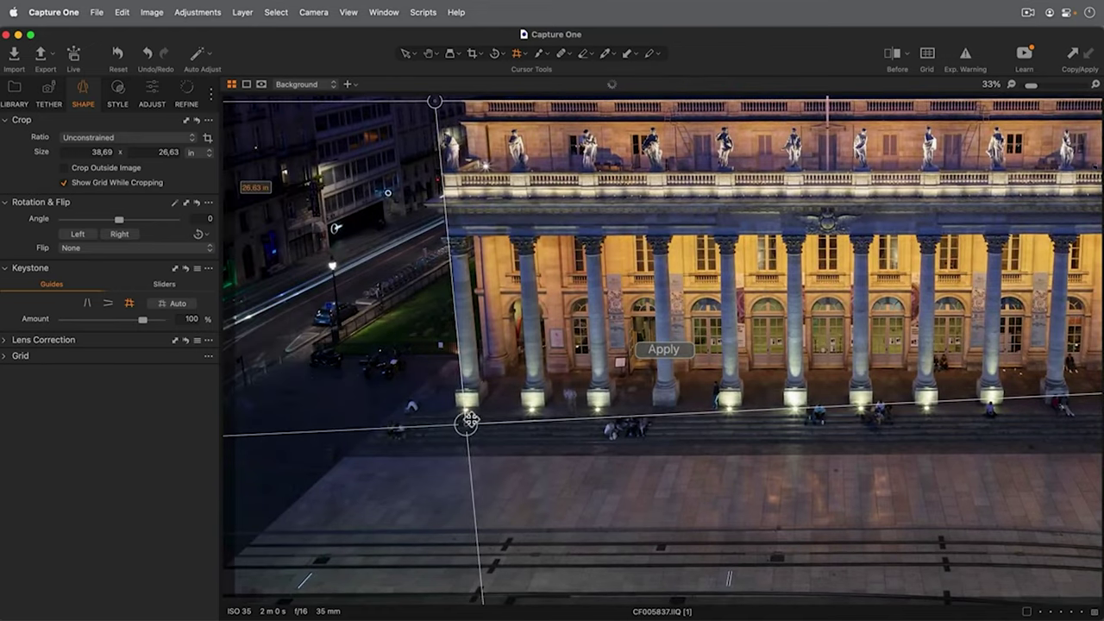
left_click_drag(466, 422, 463, 389)
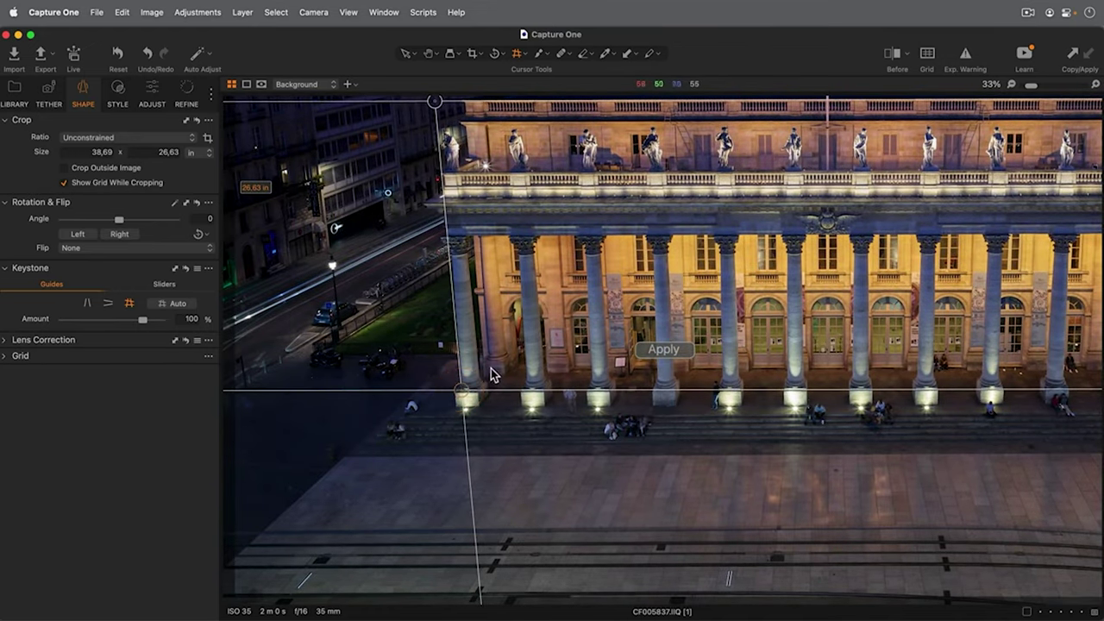
Step: At 100% zoom, nudge the guide points onto the outer column corners, then return to Fit
key("super+alt+0")
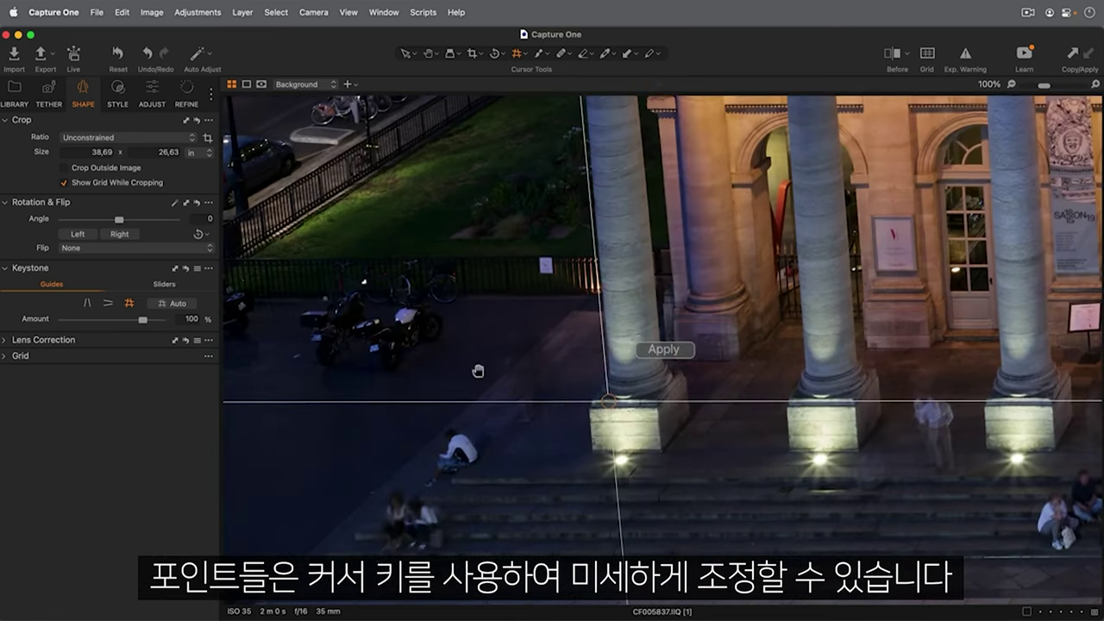
key("Up")
key("Up")
key("Up")
key("Up")
key("Right")
key("Right")
key("h")
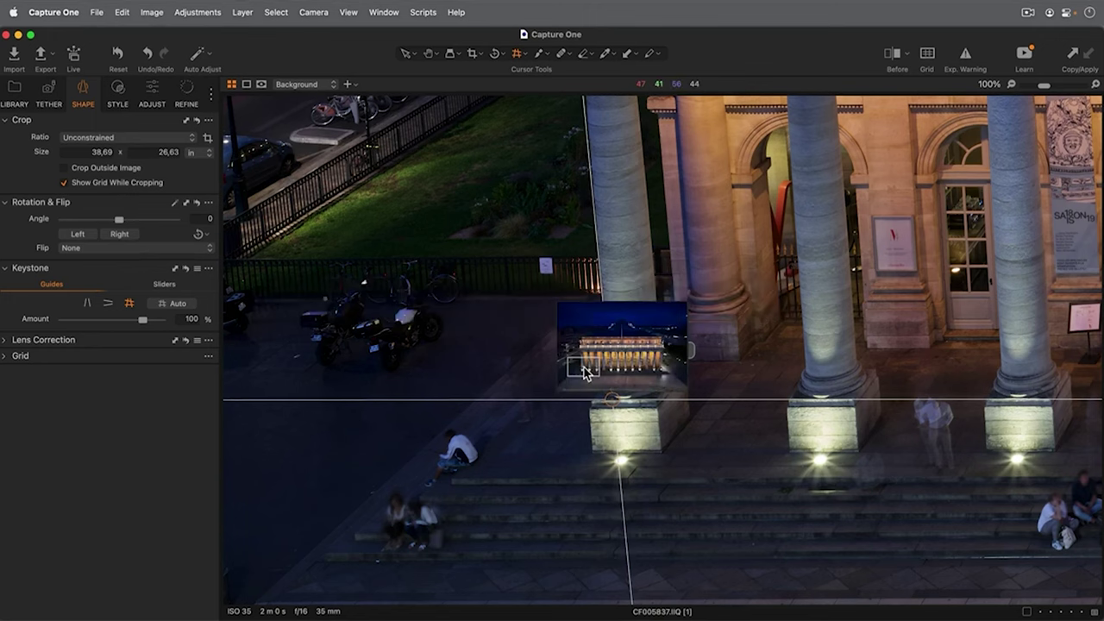
left_click_drag(585, 371, 648, 369)
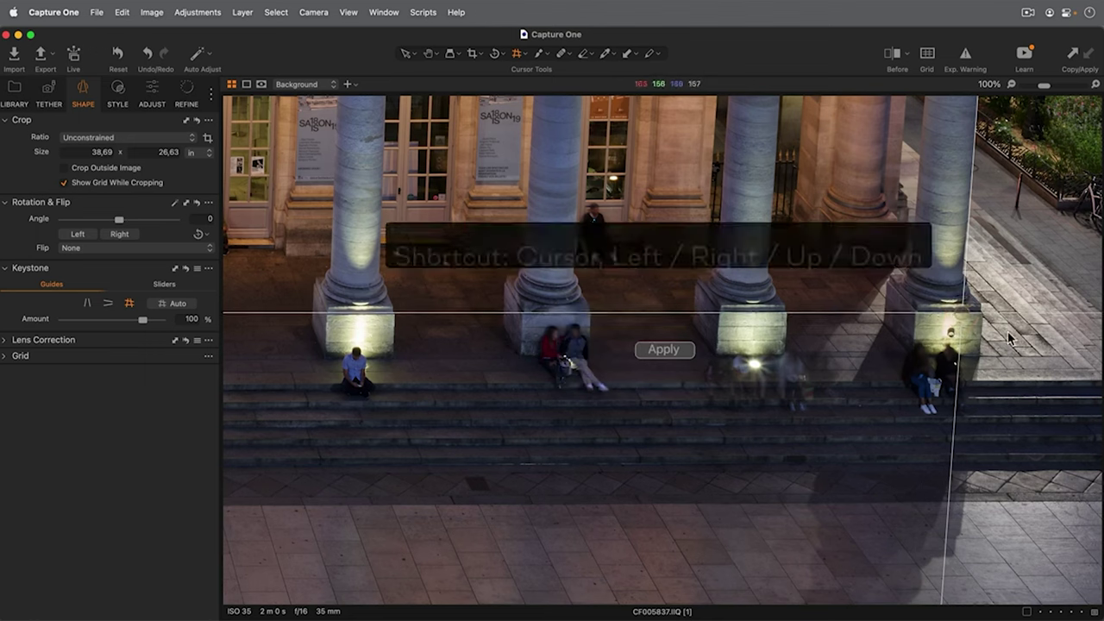
key("Left")
key("Left")
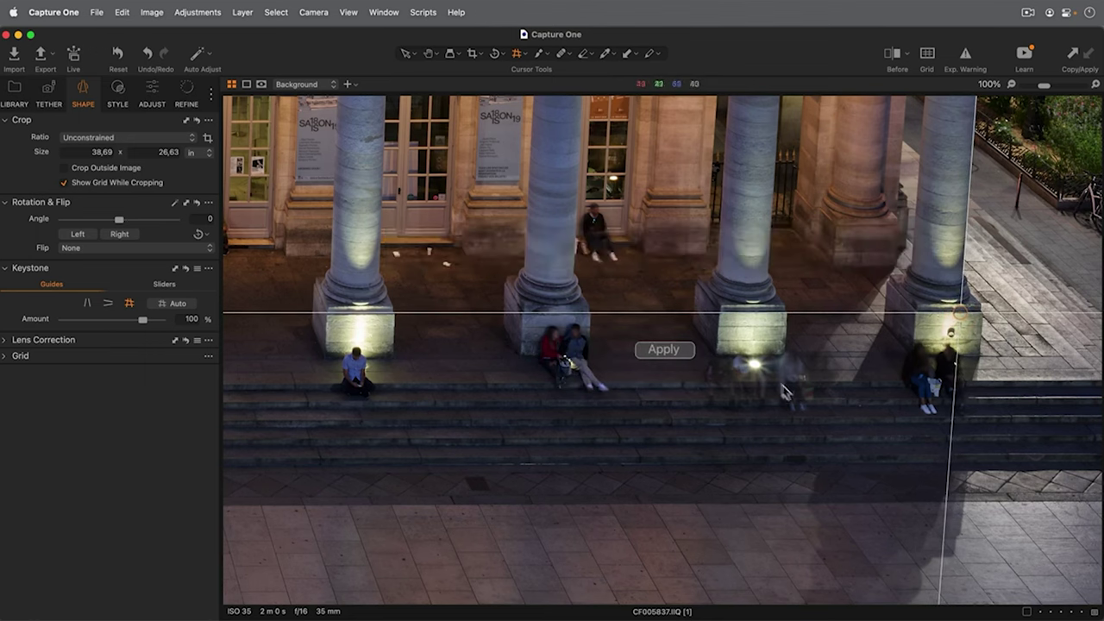
key("super+0")
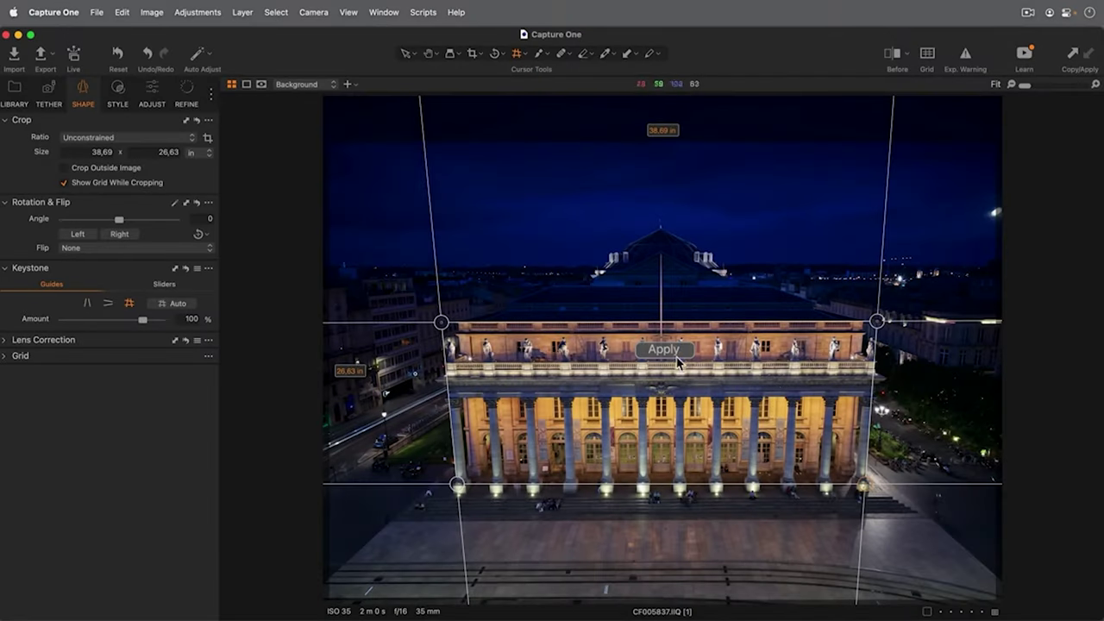
Step: Apply the guided correction and view its Vertical -32.9, Horizontal 1.76, Skew 0.35 values
left_click(676, 357)
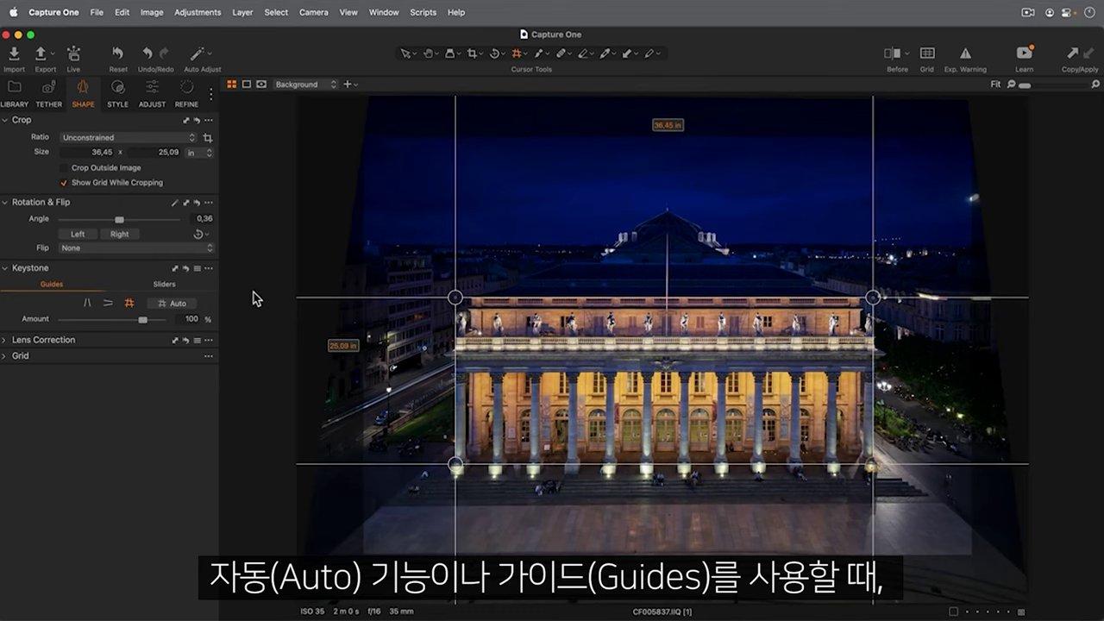
left_click(172, 288)
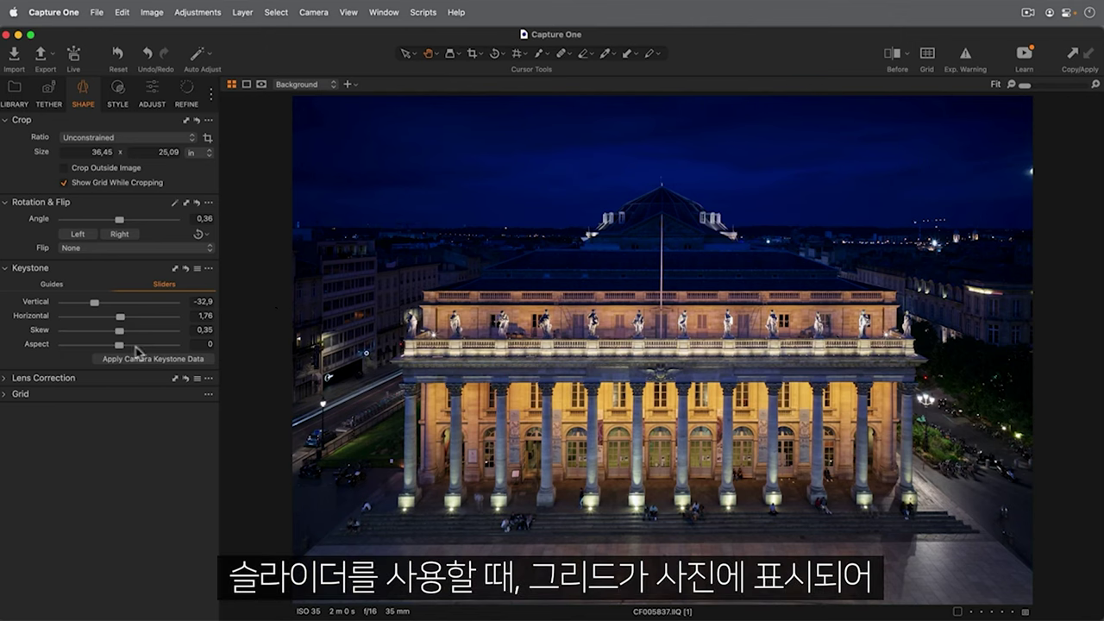
Step: With the alignment grid shown, set the keystone Aspect to -6.2
left_click(121, 344)
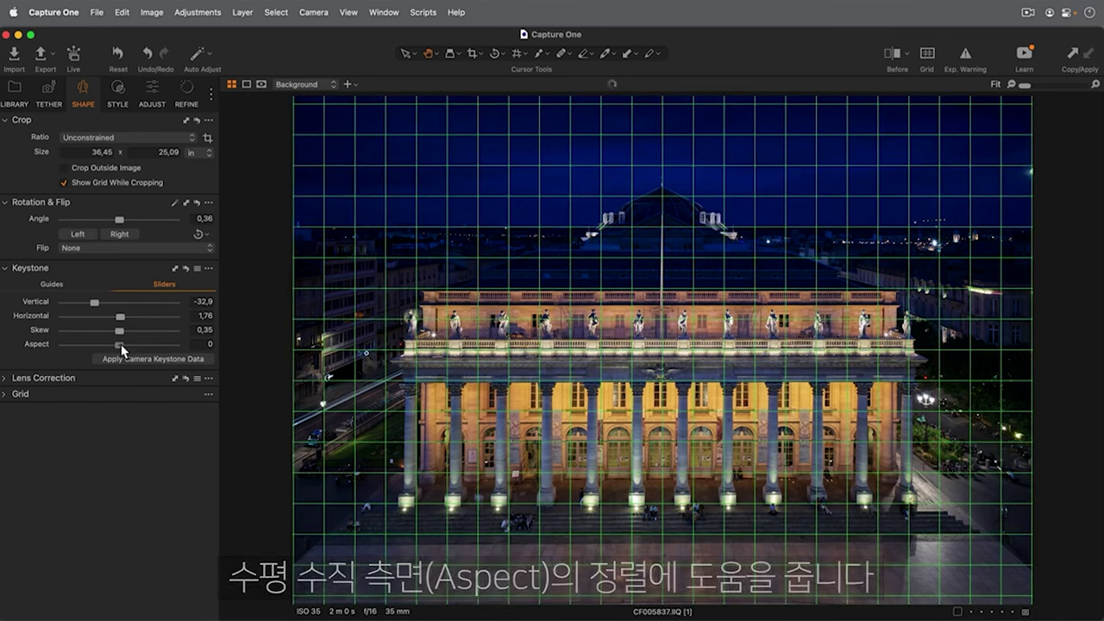
left_click_drag(121, 345, 105, 343)
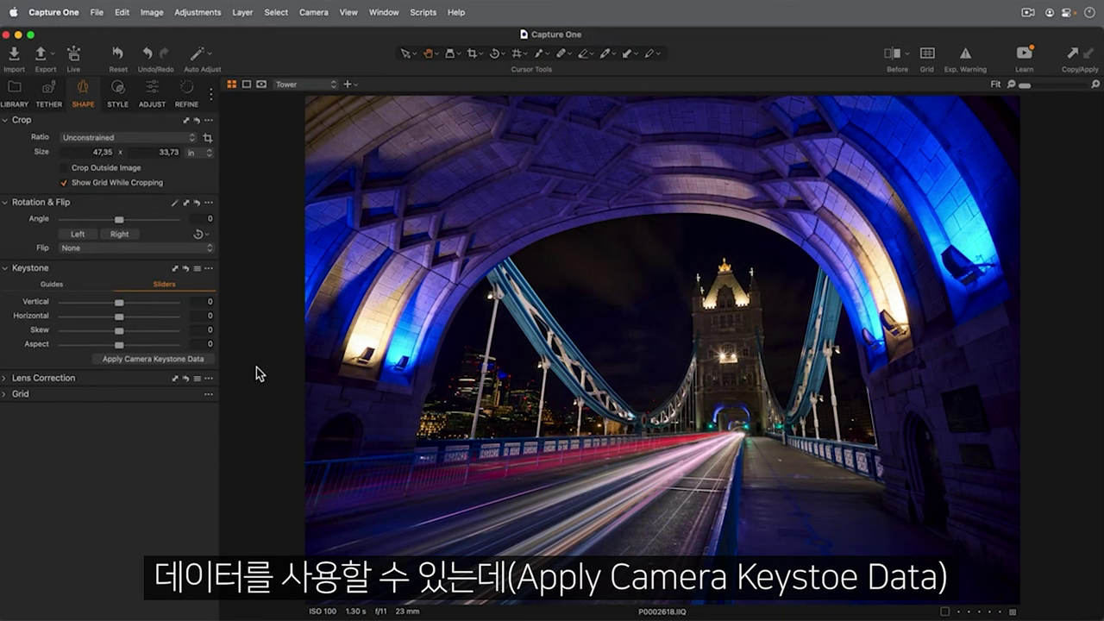
Step: Apply the camera's keystone data to the Tower Bridge photo P0002618.IIQ
left_click(197, 358)
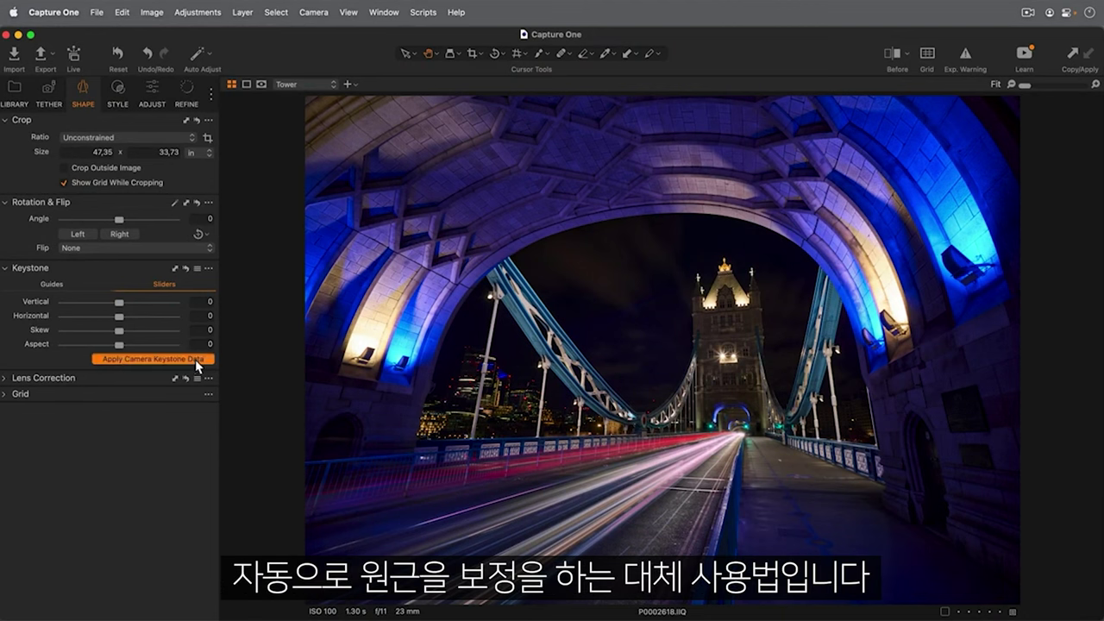